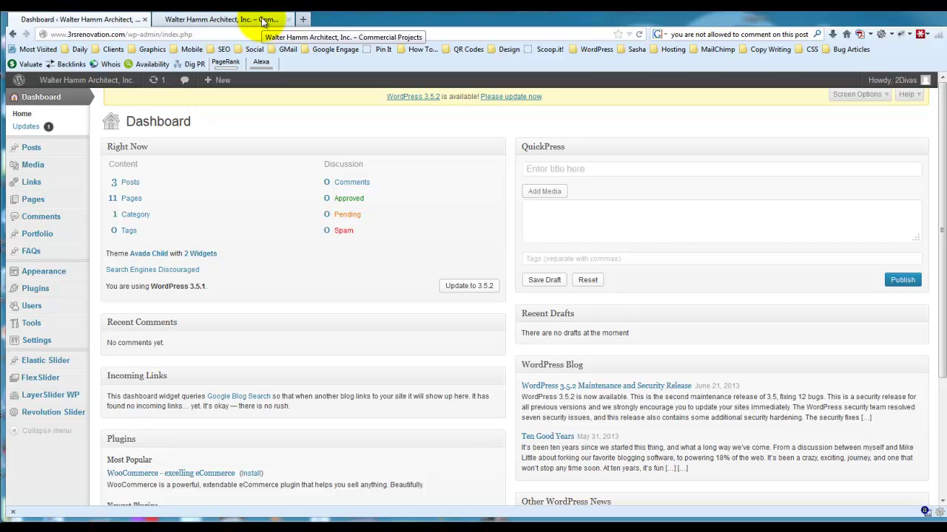
View the live site's Commercial Projects page showing the Restaurant Bar project.
{"action": "left_click", "coordinate": [262, 20]}
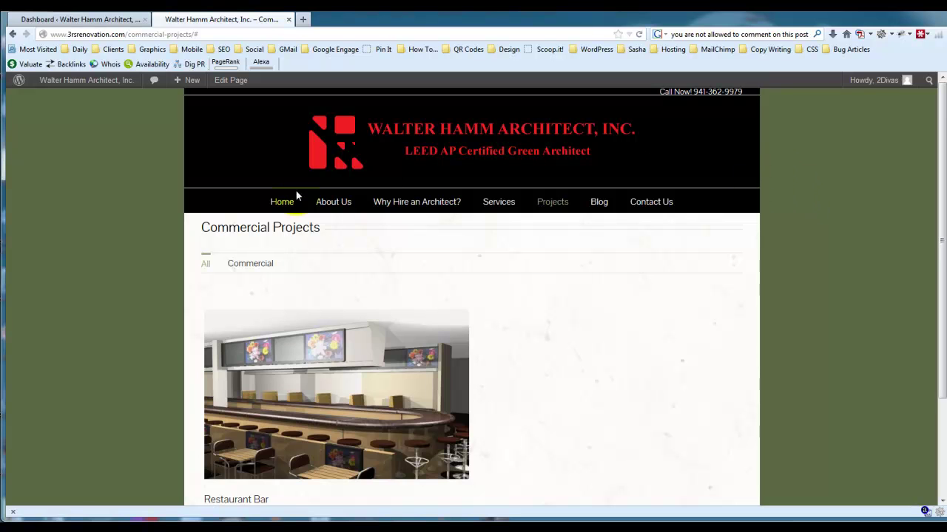
Browse from the home page to Projects > Commercial Projects and scroll through its listing.
{"action": "left_click", "coordinate": [278, 206]}
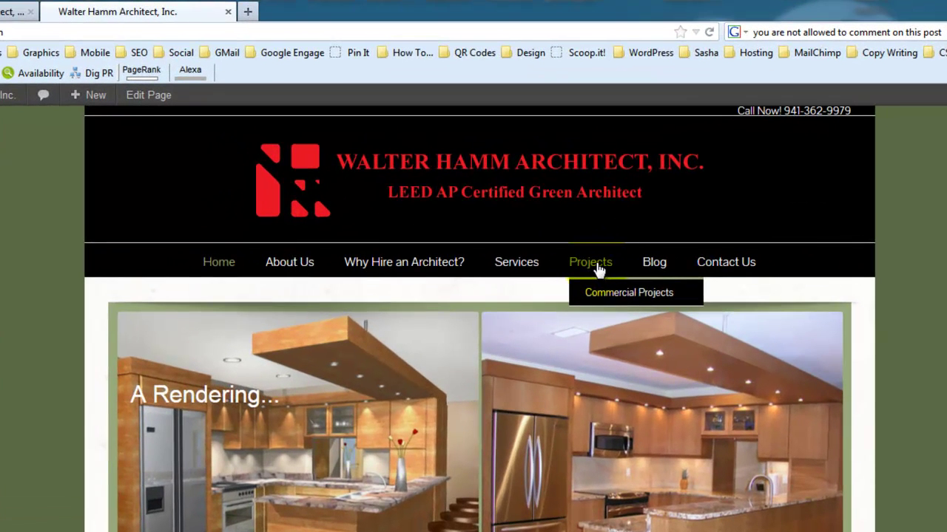
{"action": "left_click", "coordinate": [610, 298]}
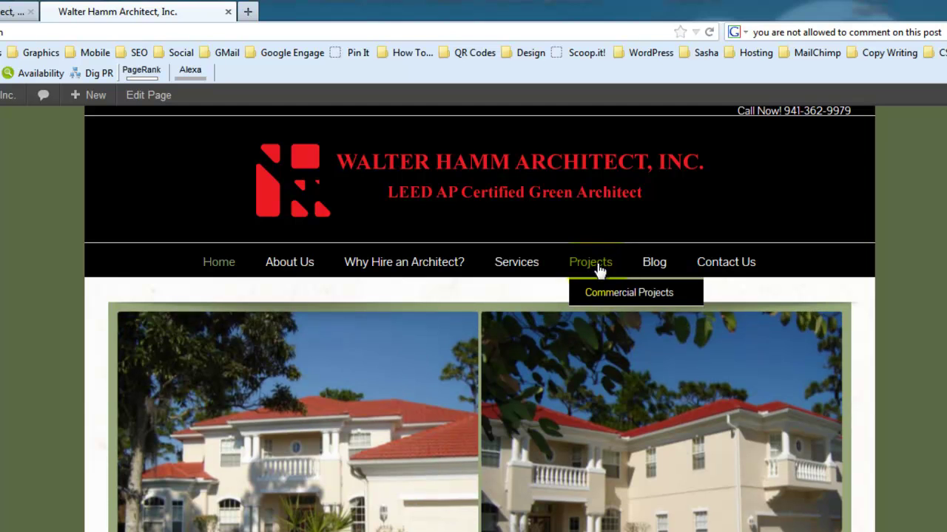
{"action": "left_click", "coordinate": [608, 300]}
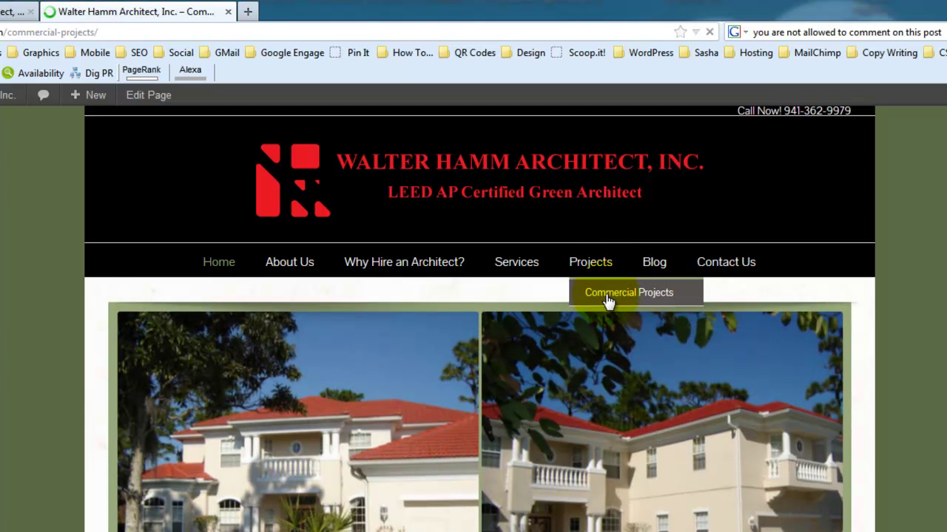
{"action": "scroll", "coordinate": [614, 381], "scroll_direction": "down", "scroll_amount": 3}
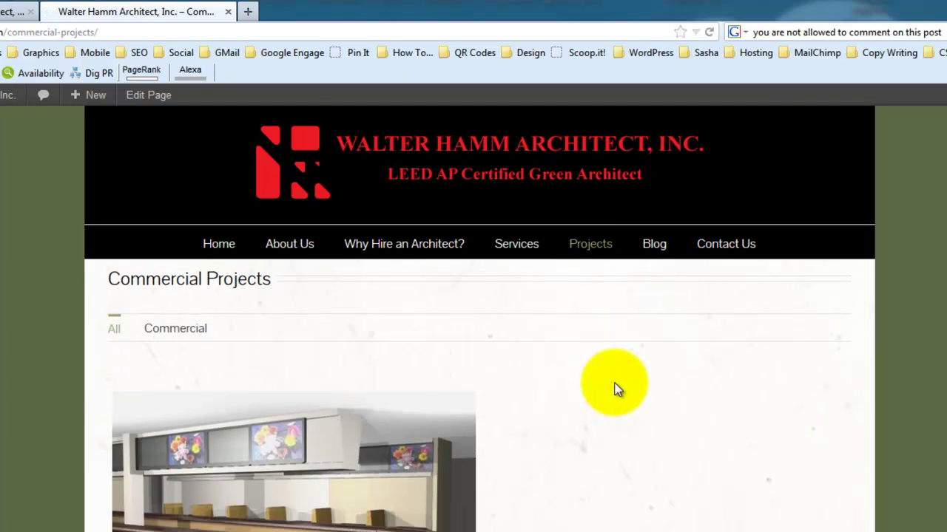
{"action": "scroll", "coordinate": [616, 387], "scroll_direction": "up", "scroll_amount": 3}
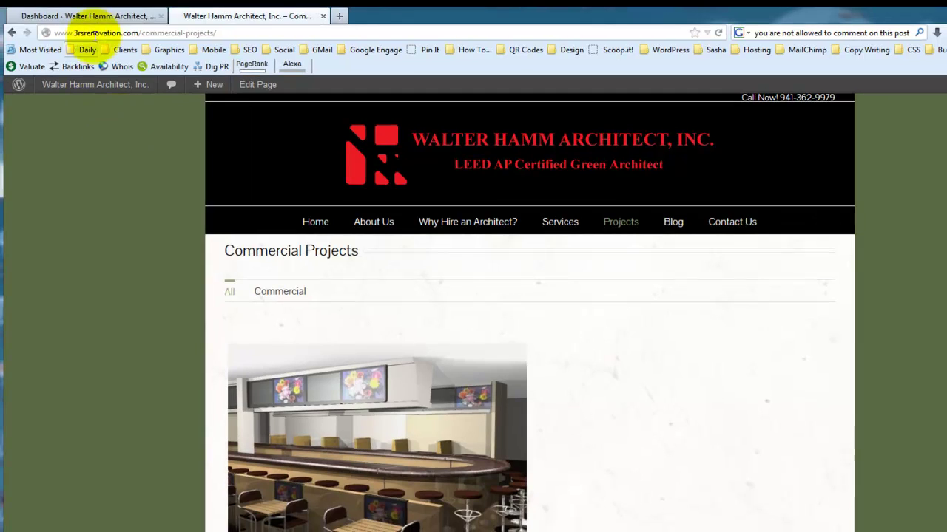
Start a new WordPress page titled 'Residential Projects'.
{"action": "left_click", "coordinate": [88, 16]}
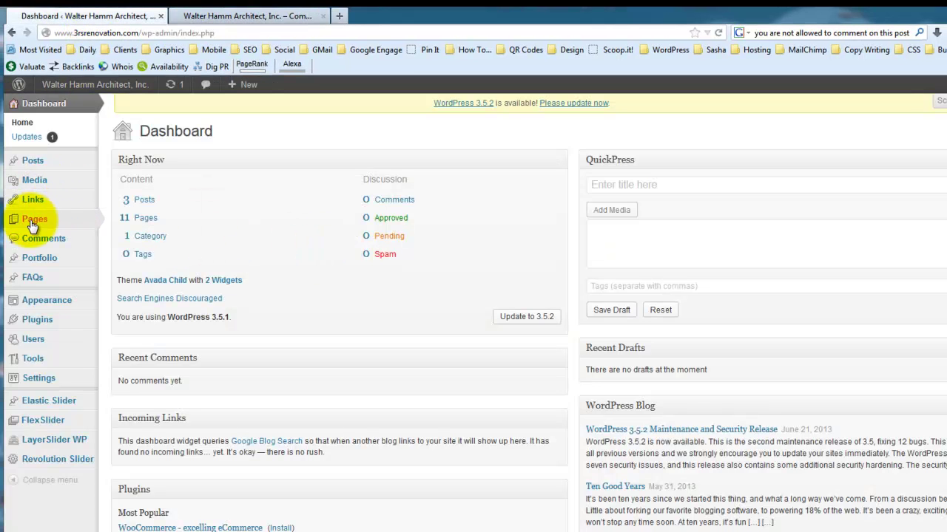
{"action": "mouse_move", "coordinate": [34, 219]}
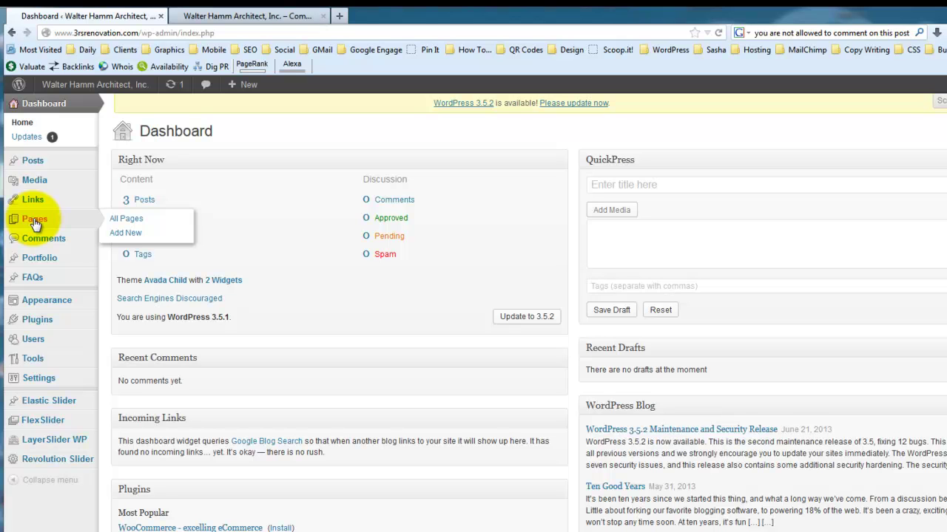
{"action": "left_click", "coordinate": [124, 234]}
{"action": "type", "text": "Residential Projects"}
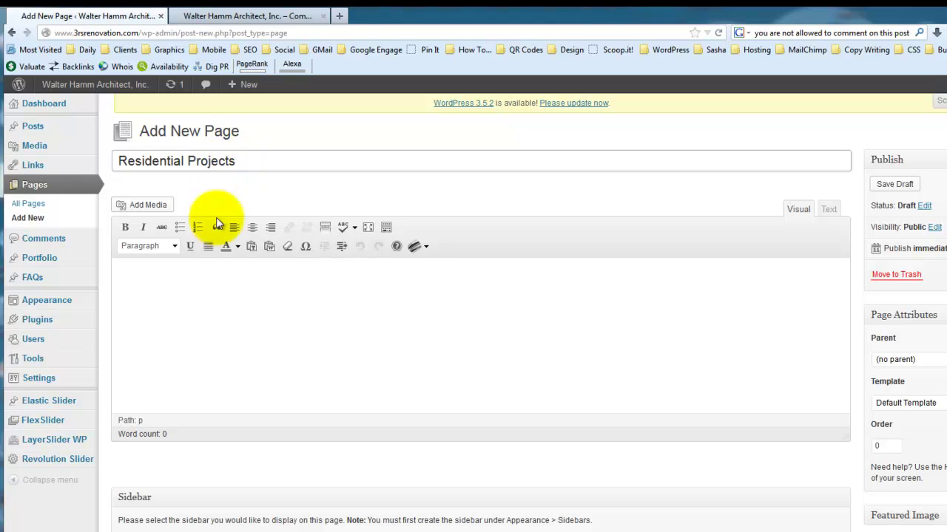
{"action": "left_click", "coordinate": [151, 273]}
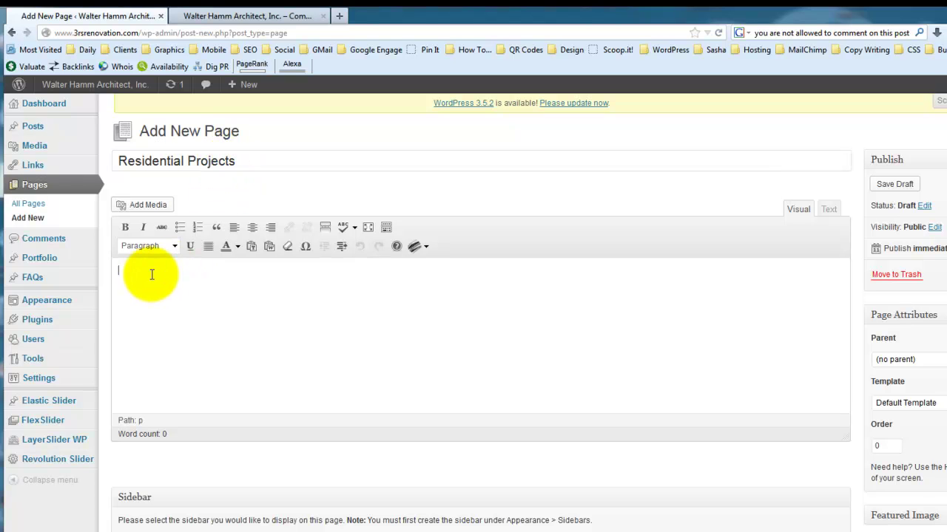
Insert a Title shortcode with size 2 and heading text 'Residential Projects'.
{"action": "left_click", "coordinate": [427, 248]}
{"action": "scroll", "coordinate": [442, 442], "scroll_direction": "down", "scroll_amount": 2}
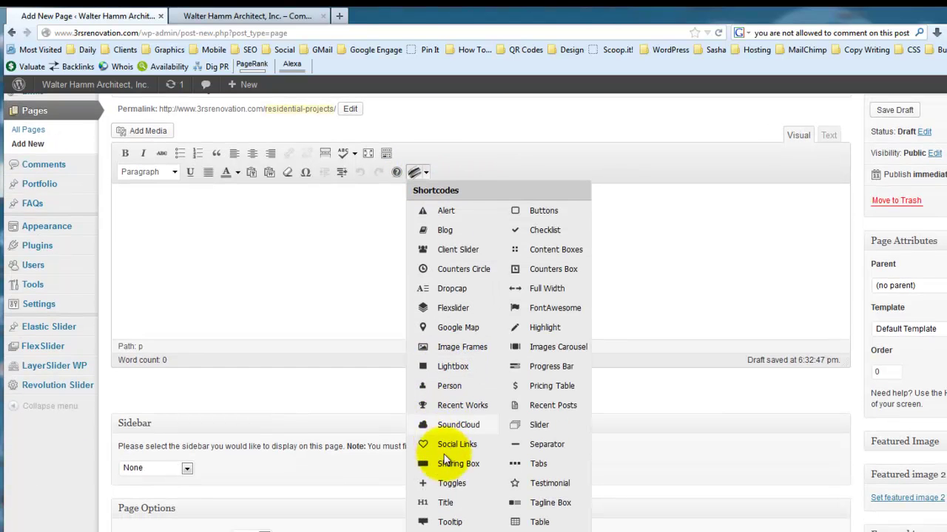
{"action": "left_click", "coordinate": [443, 502]}
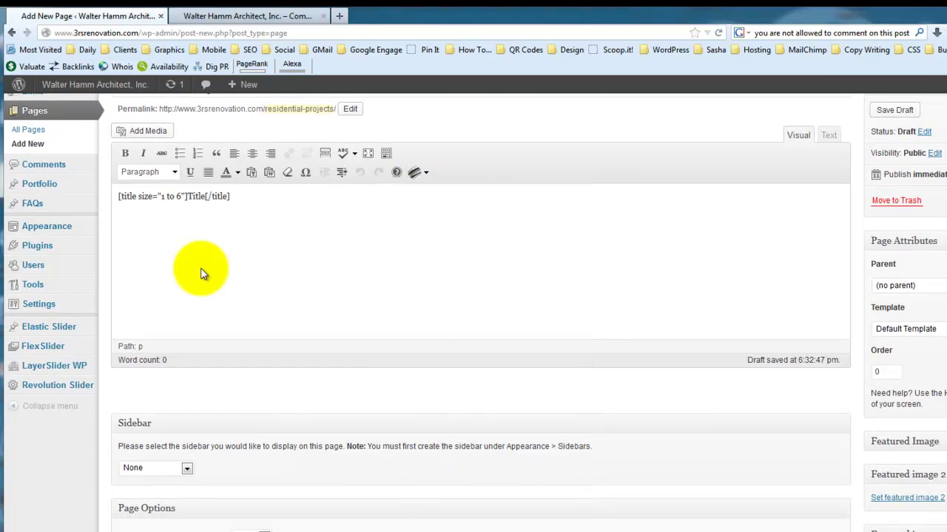
{"action": "left_click_drag", "start_coordinate": [161, 196], "coordinate": [182, 196]}
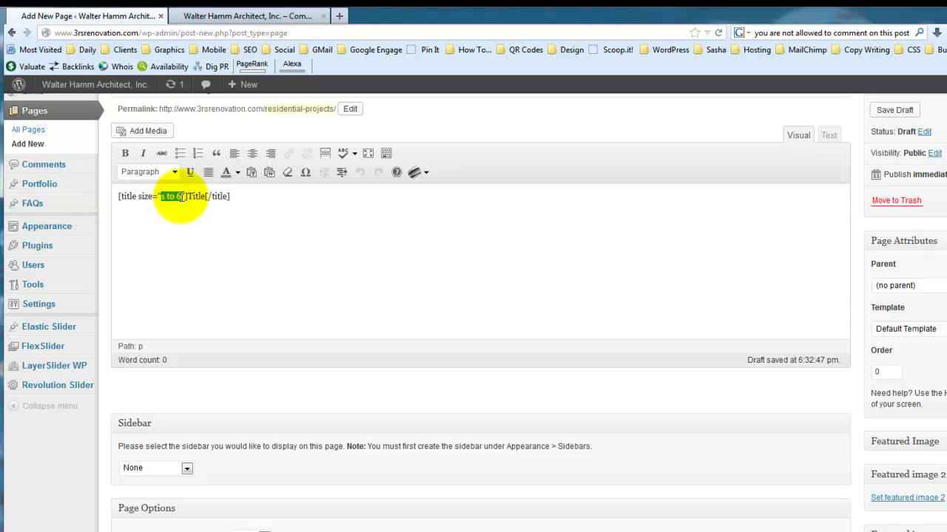
{"action": "type", "text": "2"}
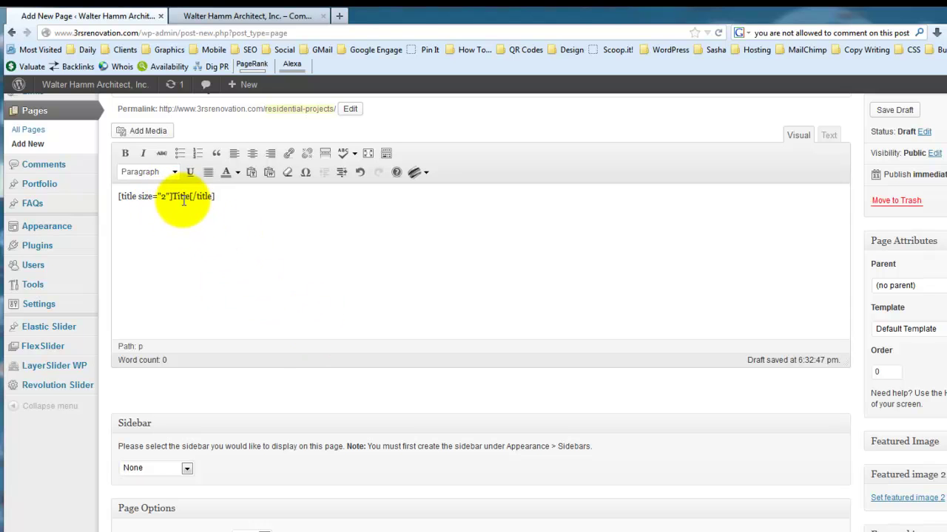
{"action": "left_click_drag", "start_coordinate": [172, 196], "coordinate": [189, 196]}
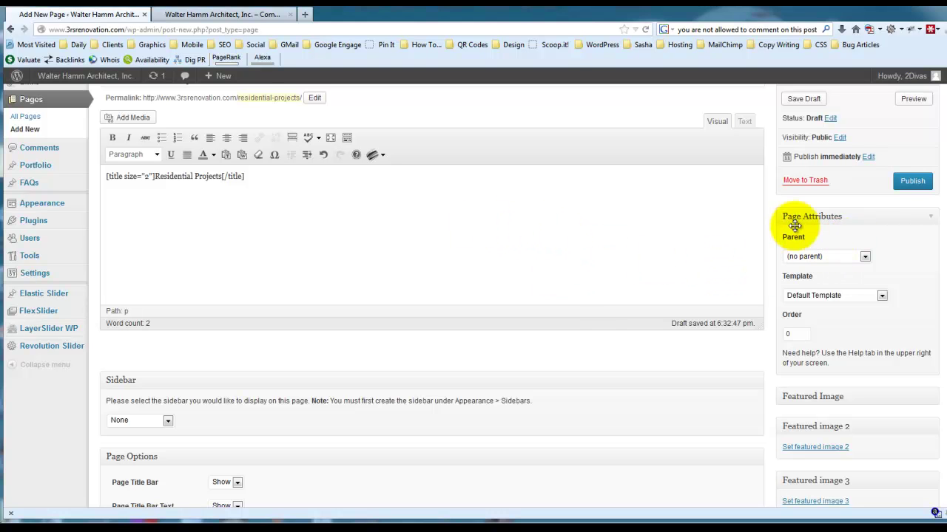
Set Page Attributes > Template to Portfolio Two Column Text and publish the page.
{"action": "left_click", "coordinate": [882, 296]}
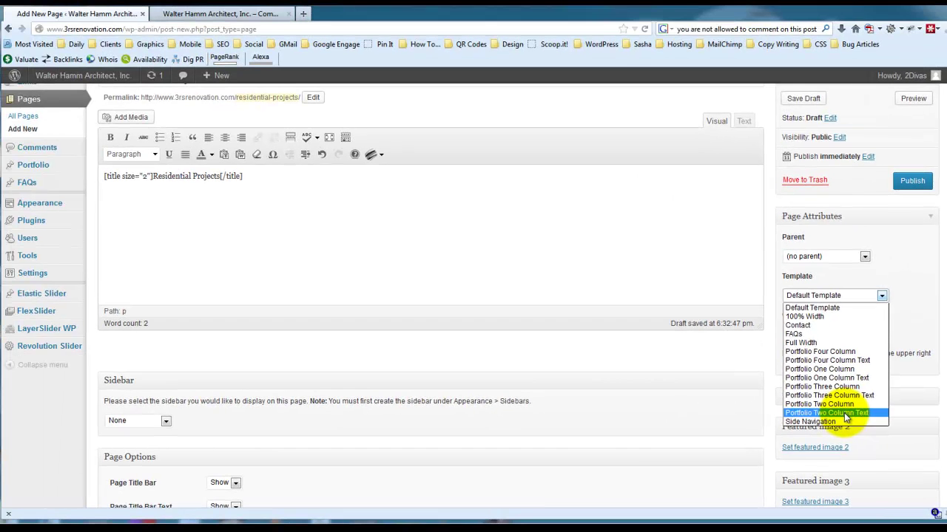
{"action": "left_click", "coordinate": [828, 410]}
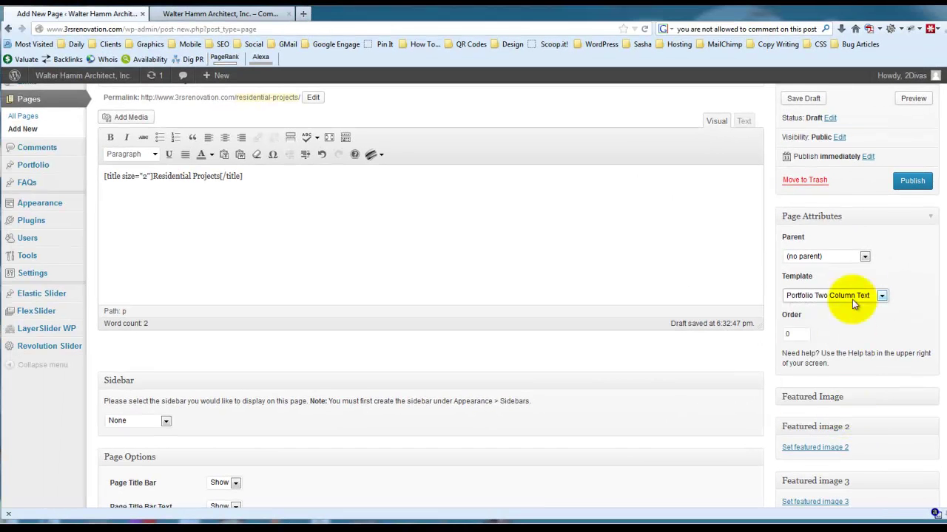
{"action": "scroll", "coordinate": [638, 215], "scroll_direction": "down", "scroll_amount": 2}
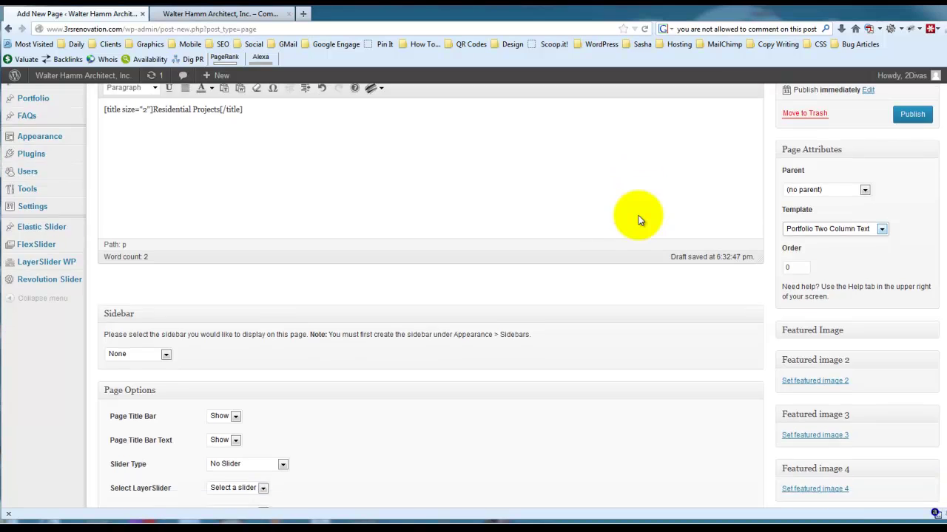
{"action": "scroll", "coordinate": [638, 215], "scroll_direction": "up", "scroll_amount": 2}
{"action": "left_click", "coordinate": [893, 188]}
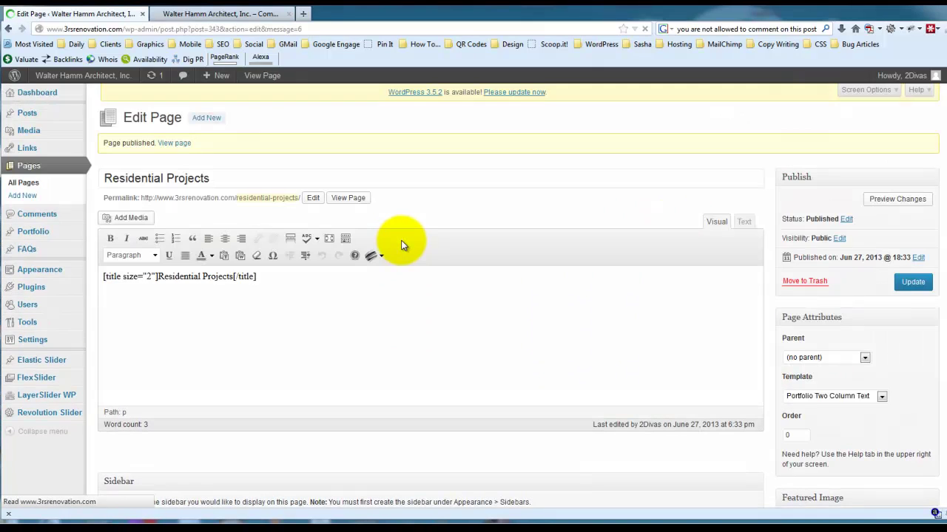
{"action": "mouse_move", "coordinate": [39, 269]}
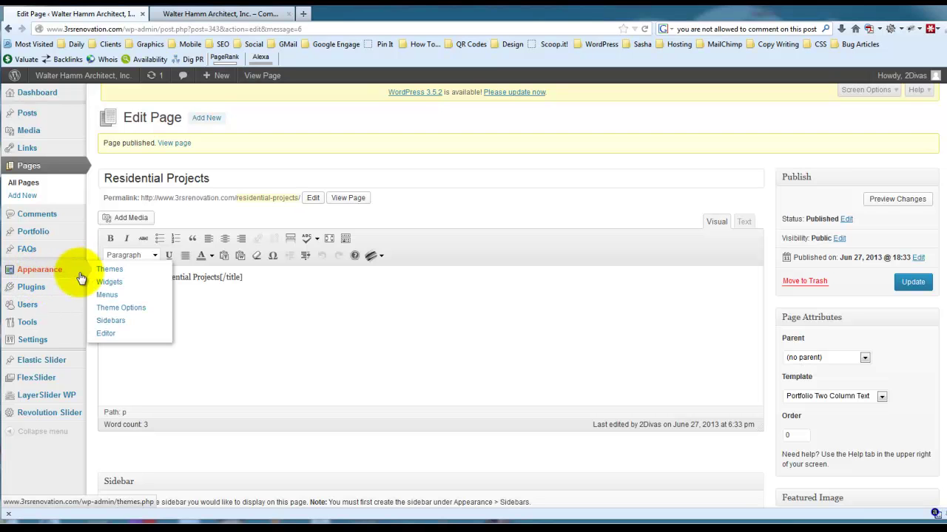
Add Residential Projects to the Primary Menu, nest it under Projects, and save the menu.
{"action": "left_click", "coordinate": [107, 297]}
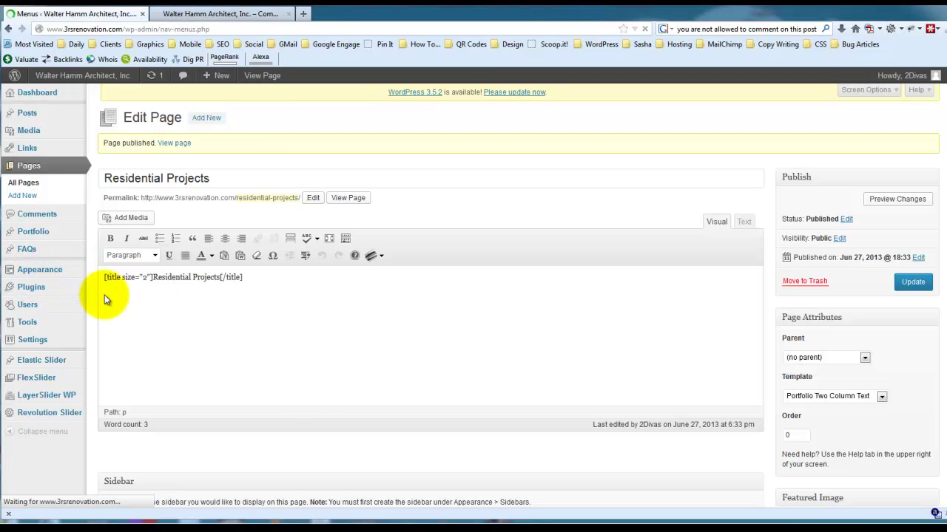
{"action": "scroll", "coordinate": [228, 375], "scroll_direction": "down", "scroll_amount": 2}
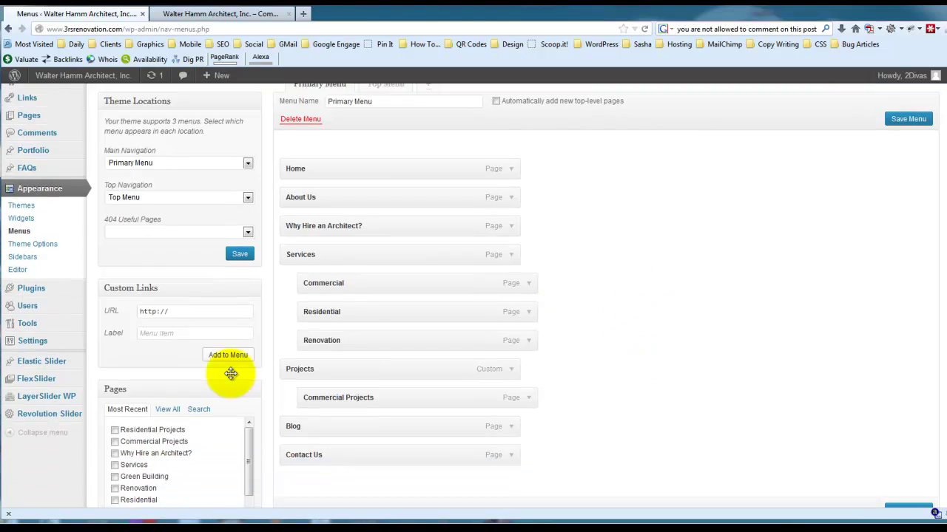
{"action": "left_click", "coordinate": [115, 415]}
{"action": "scroll", "coordinate": [622, 364], "scroll_direction": "down", "scroll_amount": 2}
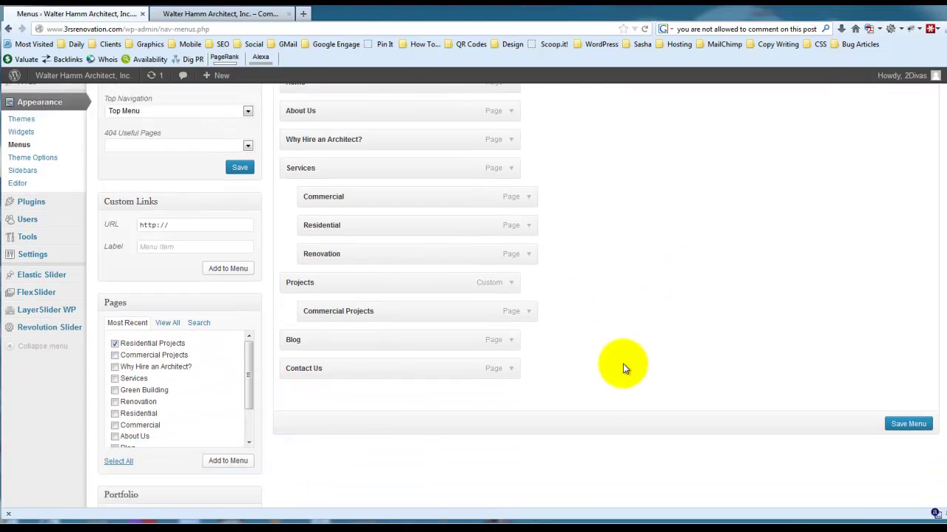
{"action": "left_click", "coordinate": [232, 400]}
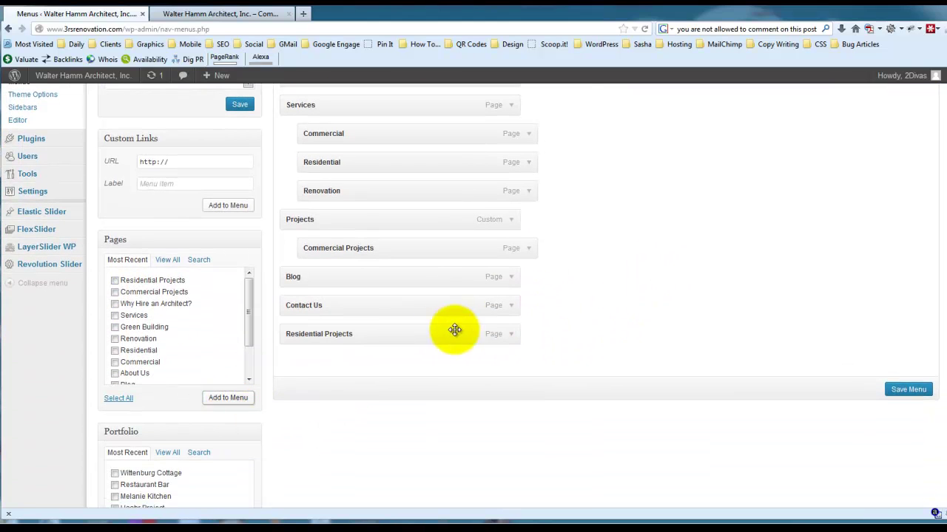
{"action": "mouse_move", "coordinate": [370, 340]}
{"action": "left_mouse_down"}
{"action": "mouse_move", "coordinate": [388, 288]}
{"action": "mouse_move", "coordinate": [388, 248]}
{"action": "left_mouse_up"}
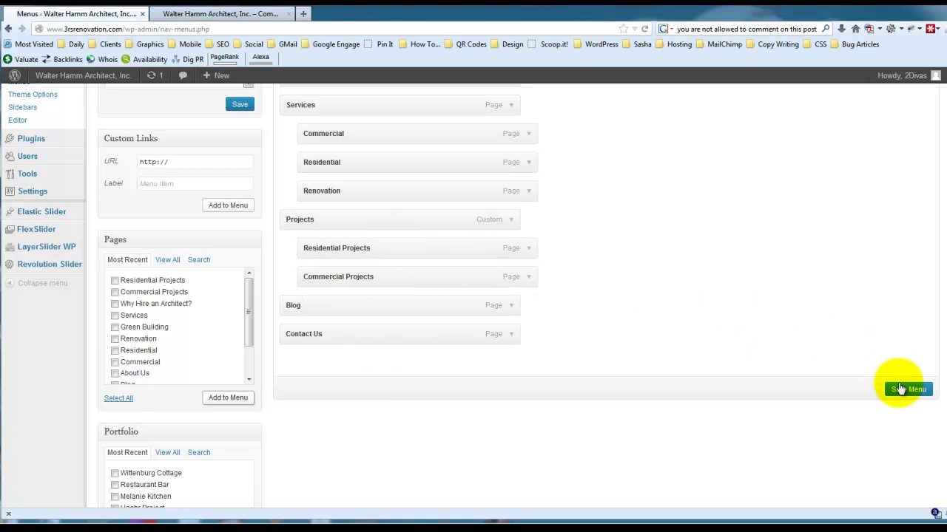
{"action": "left_click", "coordinate": [908, 389]}
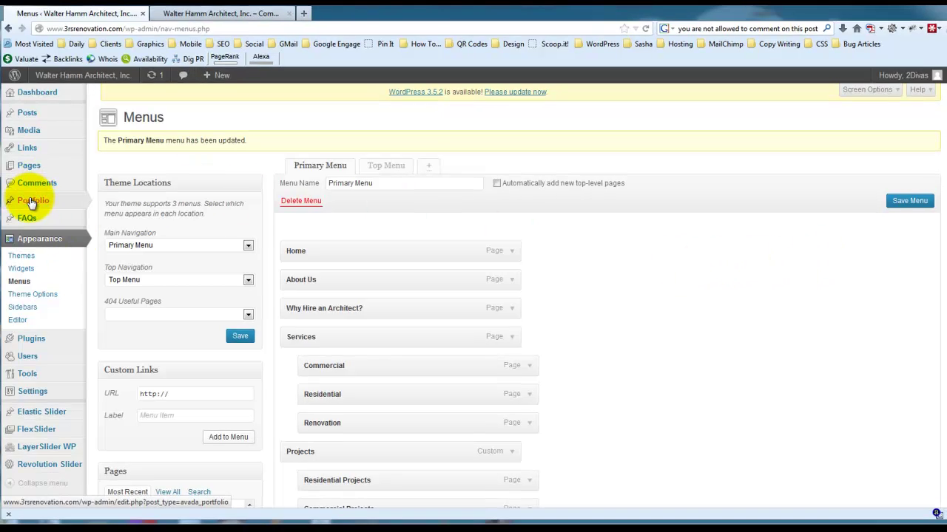
{"action": "mouse_move", "coordinate": [56, 156]}
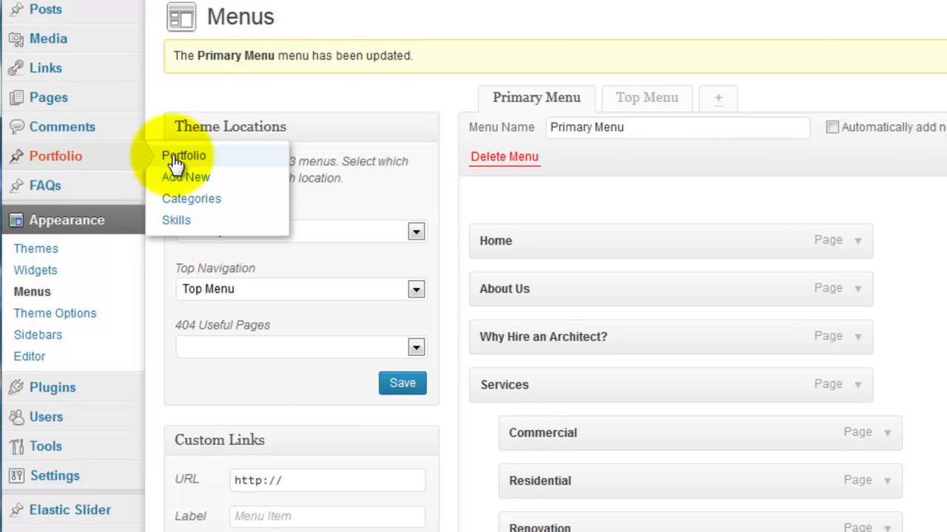
Open Residential Projects in the editor from Pages > All Pages.
{"action": "left_click", "coordinate": [178, 156]}
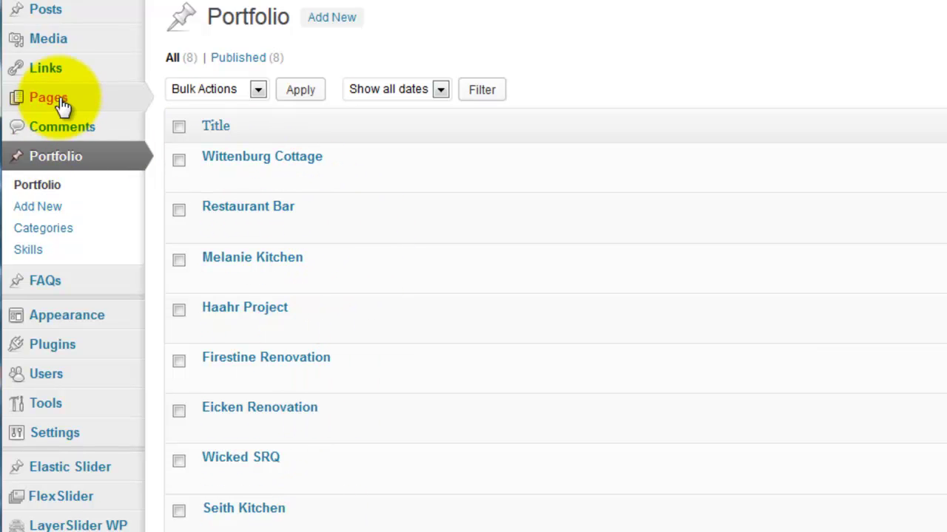
{"action": "mouse_move", "coordinate": [48, 97]}
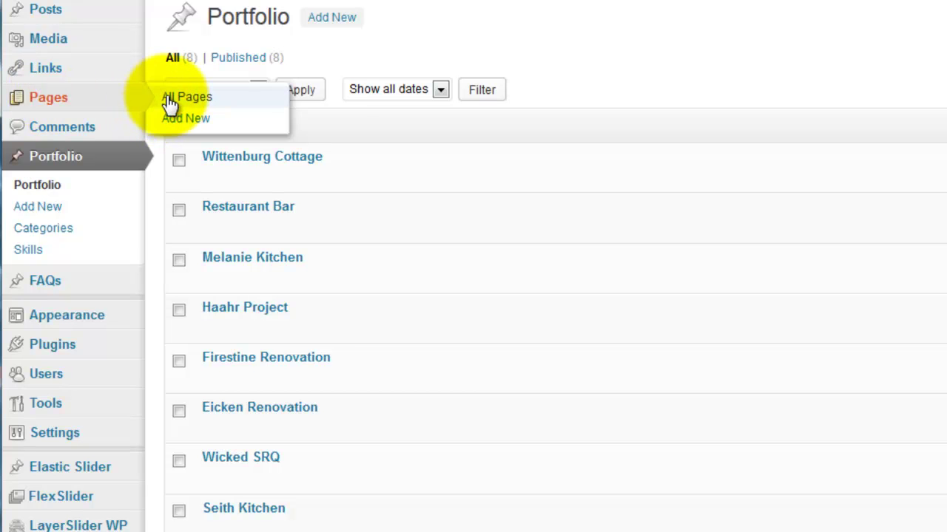
{"action": "left_click", "coordinate": [170, 100]}
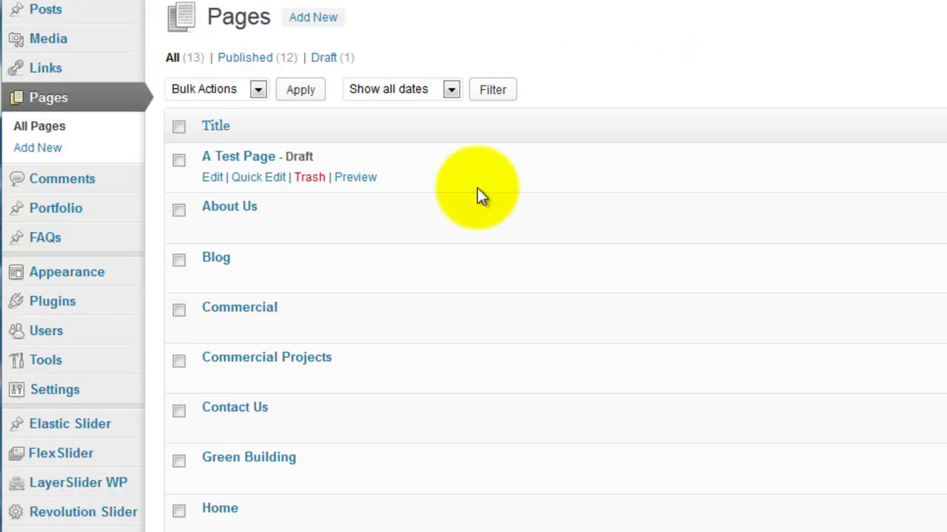
{"action": "scroll", "coordinate": [477, 191], "scroll_direction": "down", "scroll_amount": 4}
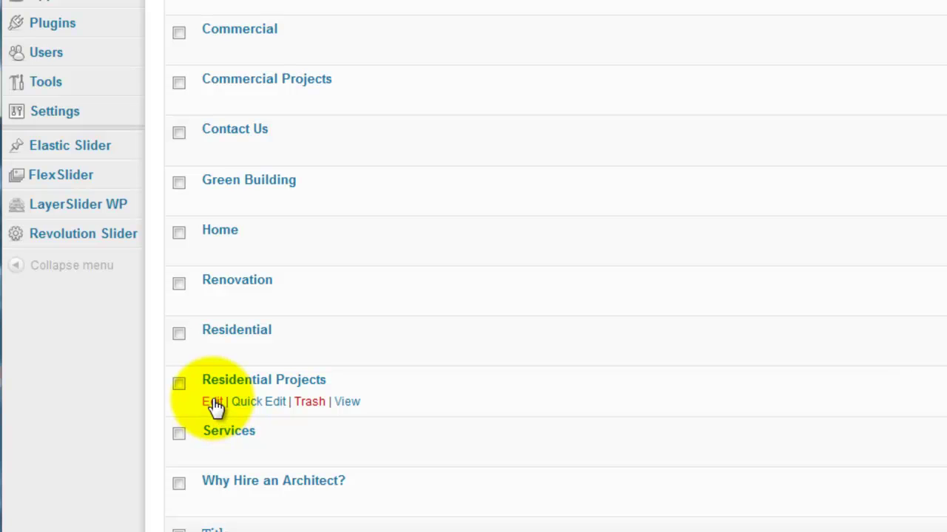
{"action": "left_click", "coordinate": [213, 403]}
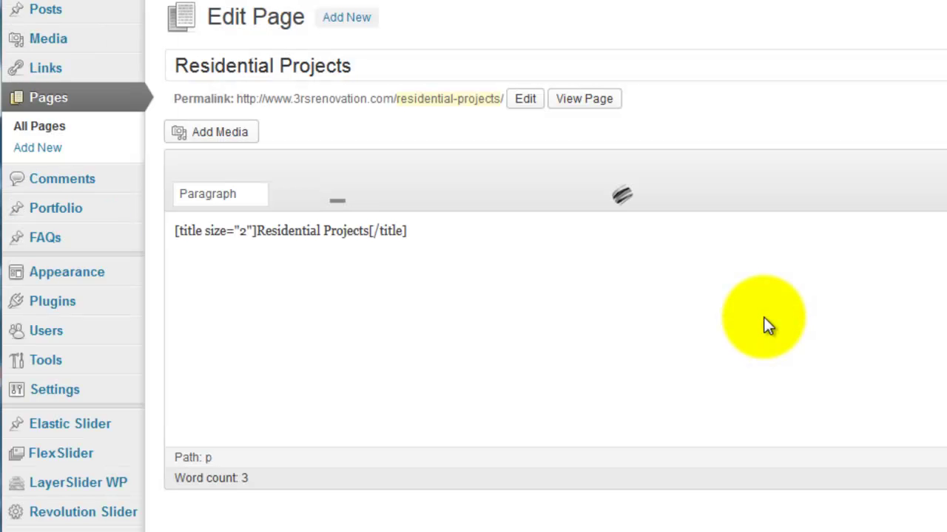
Under Page Options > Portfolio Type, select Green Building and New Construction.
{"action": "scroll", "coordinate": [864, 327], "scroll_direction": "down", "scroll_amount": 1}
{"action": "scroll", "coordinate": [864, 327], "scroll_direction": "down", "scroll_amount": 3}
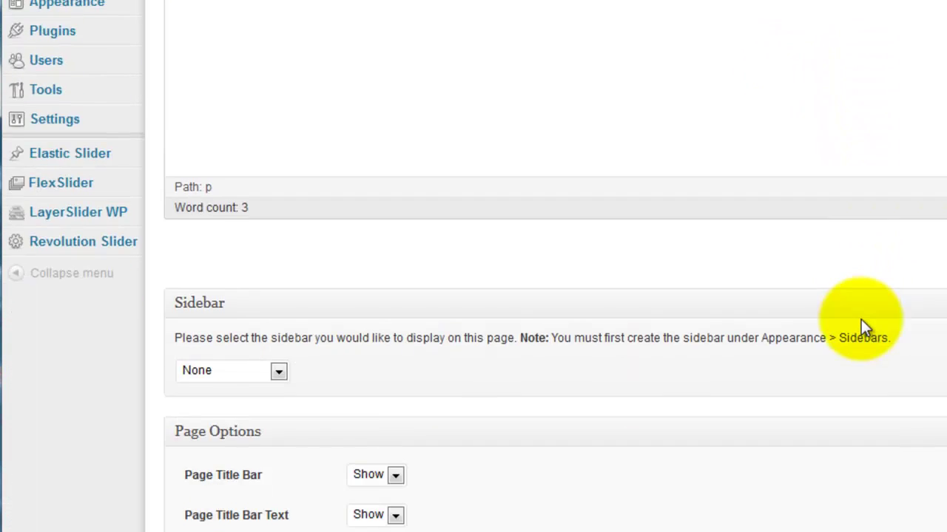
{"action": "scroll", "coordinate": [864, 327], "scroll_direction": "down", "scroll_amount": 2}
{"action": "scroll", "coordinate": [861, 320], "scroll_direction": "down", "scroll_amount": 2}
{"action": "scroll", "coordinate": [861, 320], "scroll_direction": "down", "scroll_amount": 3}
{"action": "scroll", "coordinate": [861, 319], "scroll_direction": "down", "scroll_amount": 3}
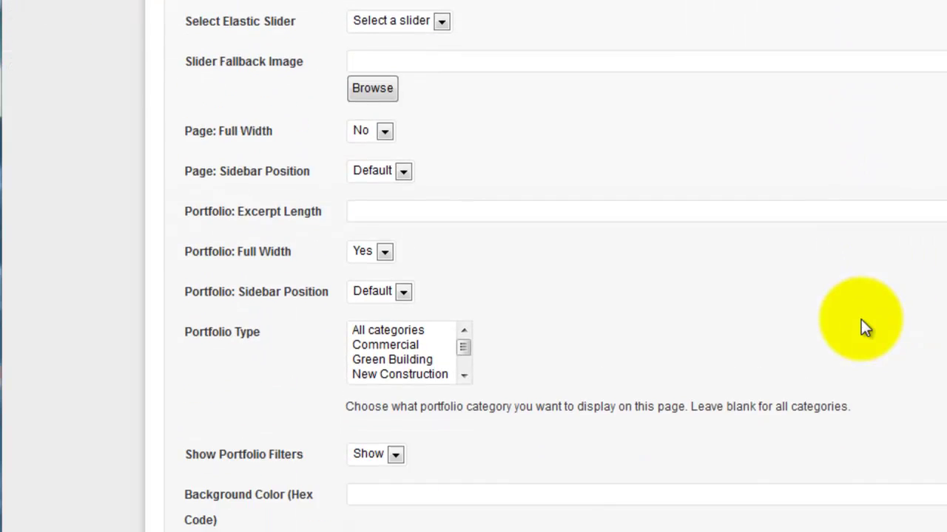
{"action": "scroll", "coordinate": [850, 315], "scroll_direction": "down", "scroll_amount": 2}
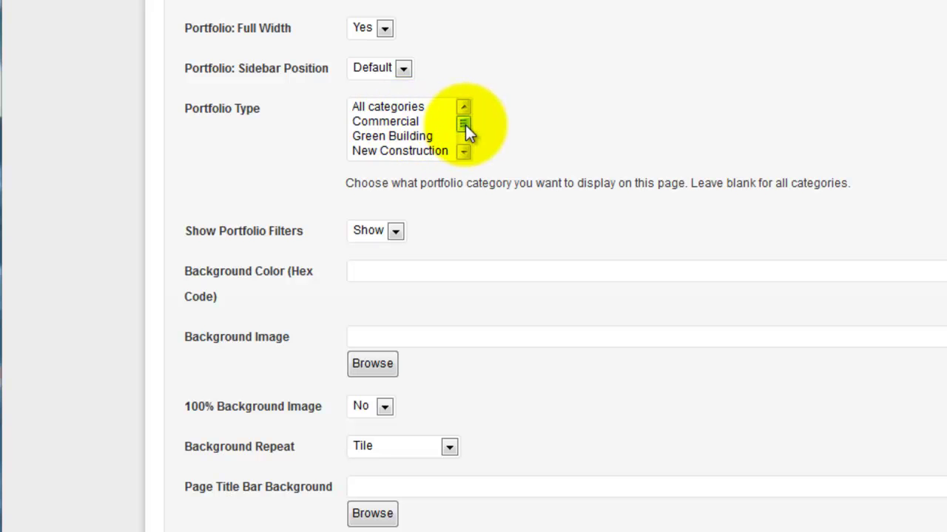
{"action": "left_click", "coordinate": [413, 134]}
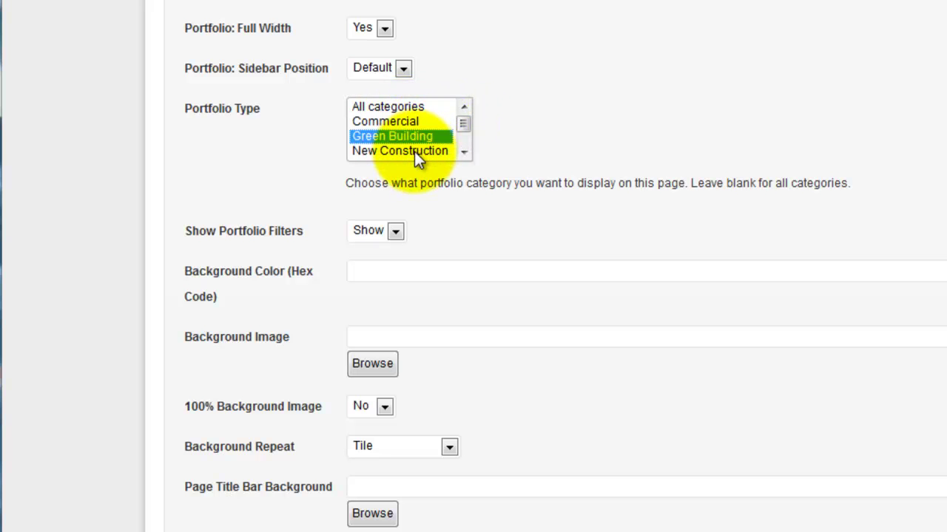
{"action": "left_click", "coordinate": [414, 151]}
{"action": "left_click", "coordinate": [417, 135]}
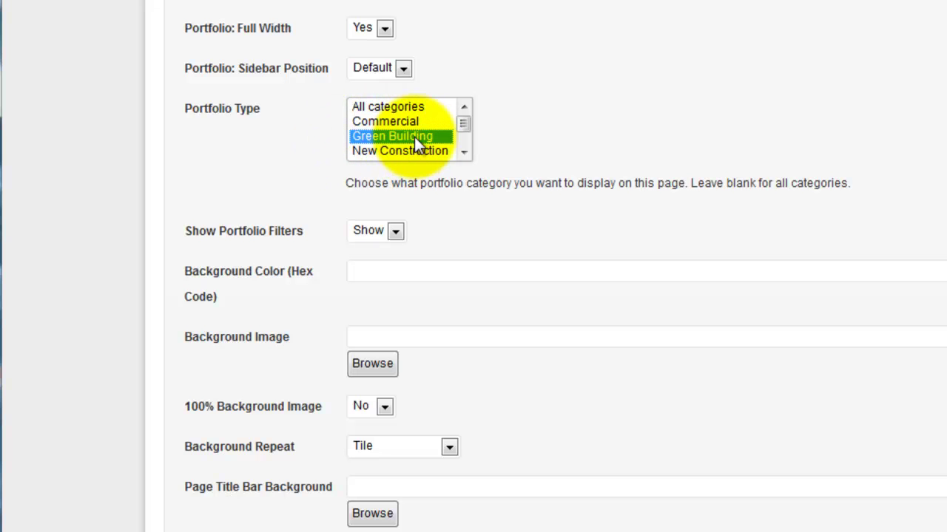
{"action": "left_click", "coordinate": [420, 150], "text": "ctrl"}
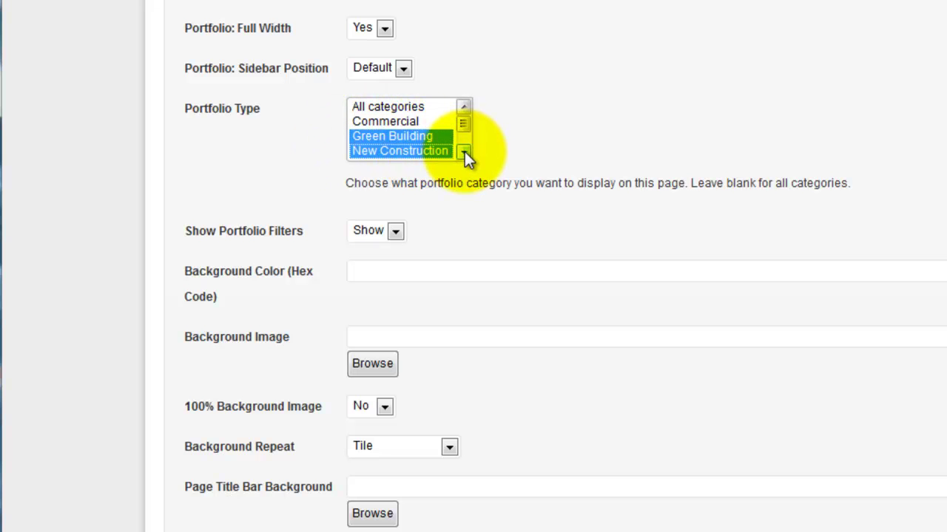
Add Renovation and Residential to the selected portfolio categories.
{"action": "left_click", "coordinate": [464, 151]}
{"action": "left_click", "coordinate": [404, 137], "text": "ctrl"}
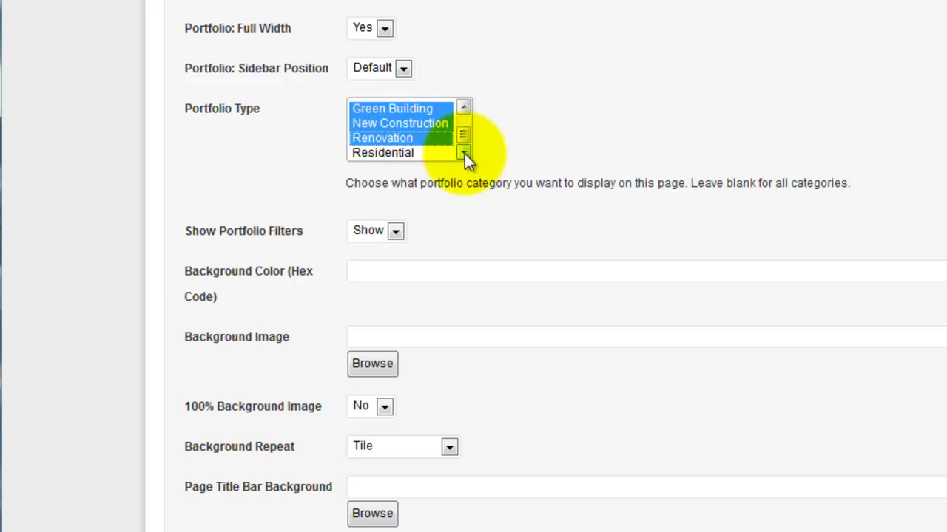
{"action": "left_click", "coordinate": [410, 149], "text": "ctrl"}
{"action": "scroll", "coordinate": [808, 190], "scroll_direction": "up", "scroll_amount": 4}
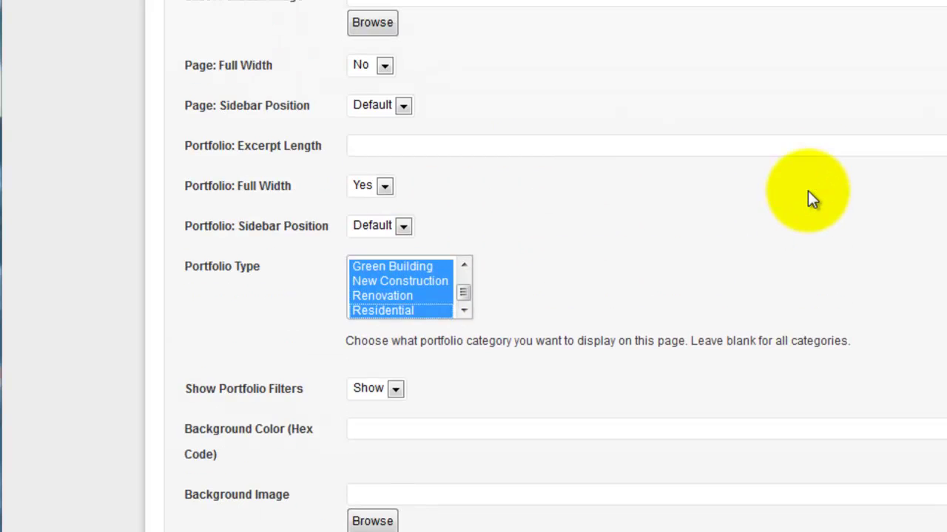
{"action": "scroll", "coordinate": [808, 192], "scroll_direction": "up", "scroll_amount": 2}
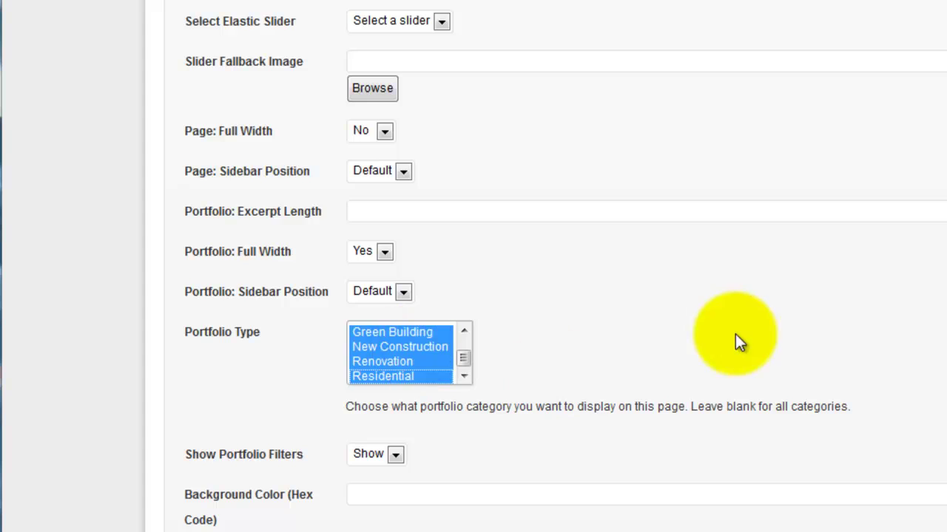
{"action": "scroll", "coordinate": [738, 342], "scroll_direction": "up", "scroll_amount": 5}
{"action": "scroll", "coordinate": [774, 344], "scroll_direction": "up", "scroll_amount": 8}
{"action": "scroll", "coordinate": [826, 328], "scroll_direction": "up", "scroll_amount": 4}
{"action": "scroll", "coordinate": [872, 313], "scroll_direction": "up", "scroll_amount": 8}
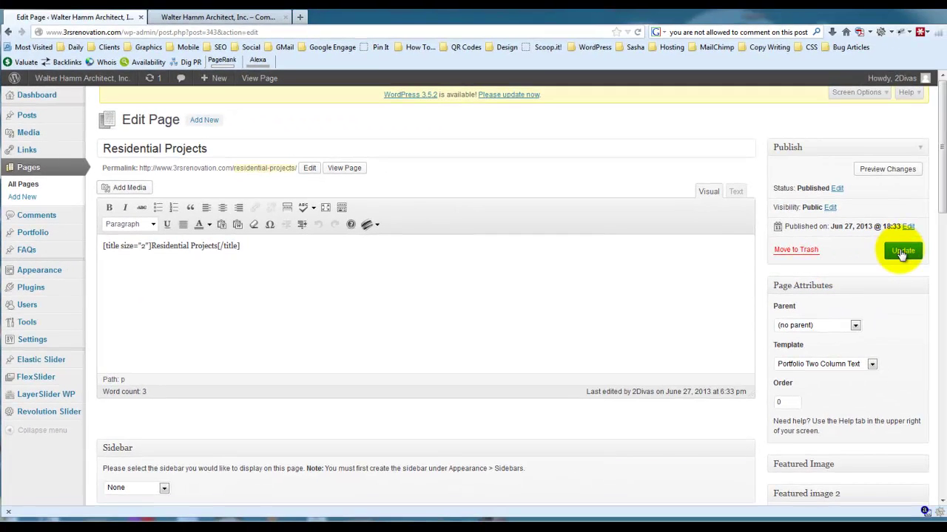
Update the page, review the live Residential Projects gallery, then open Commercial Projects.
{"action": "left_click", "coordinate": [901, 252]}
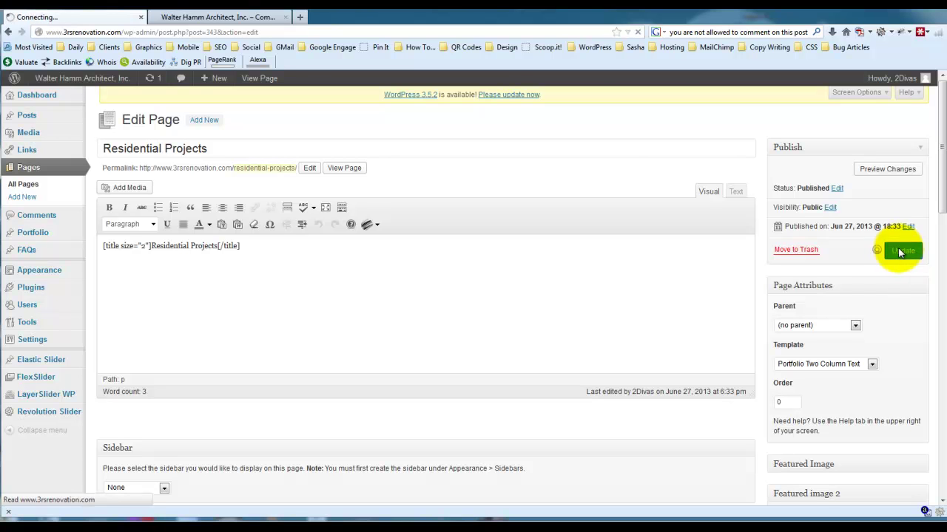
{"action": "left_click", "coordinate": [264, 17]}
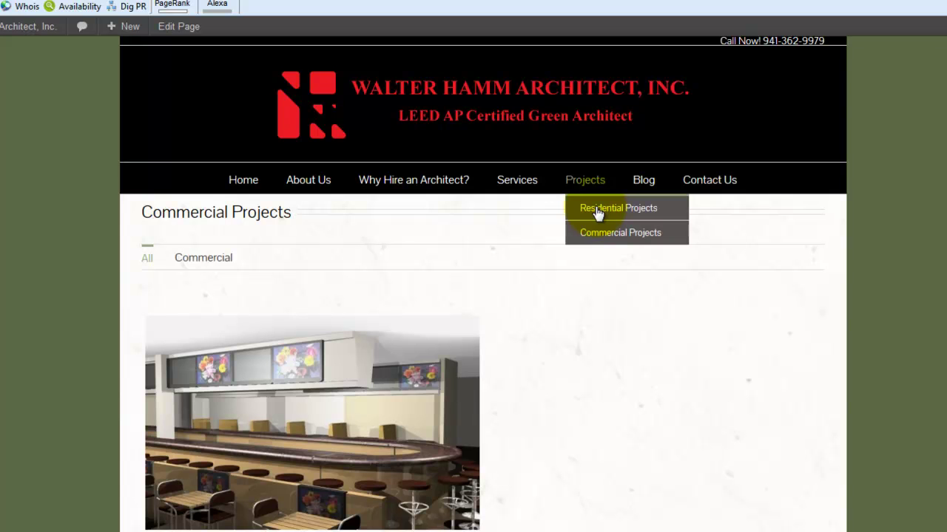
{"action": "left_click", "coordinate": [597, 213]}
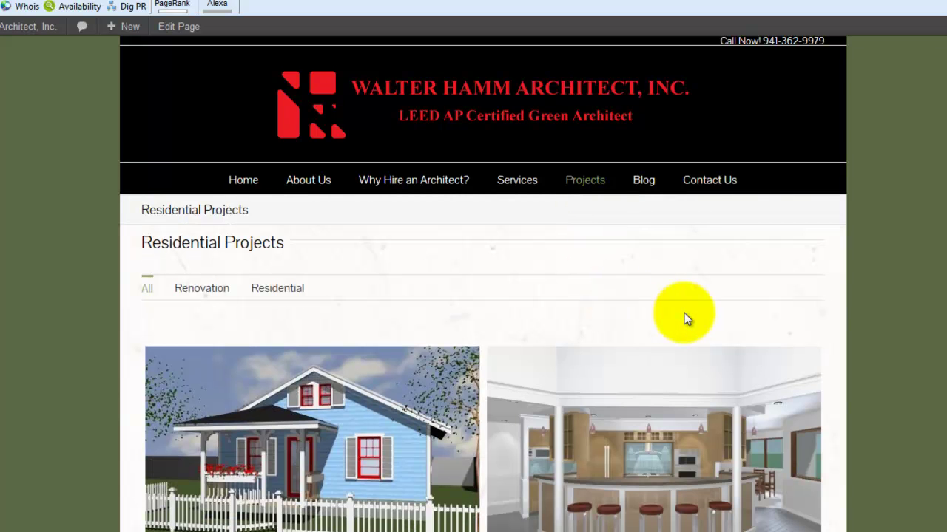
{"action": "scroll", "coordinate": [684, 314], "scroll_direction": "down", "scroll_amount": 2}
{"action": "scroll", "coordinate": [686, 313], "scroll_direction": "down", "scroll_amount": 2}
{"action": "scroll", "coordinate": [687, 313], "scroll_direction": "down", "scroll_amount": 2}
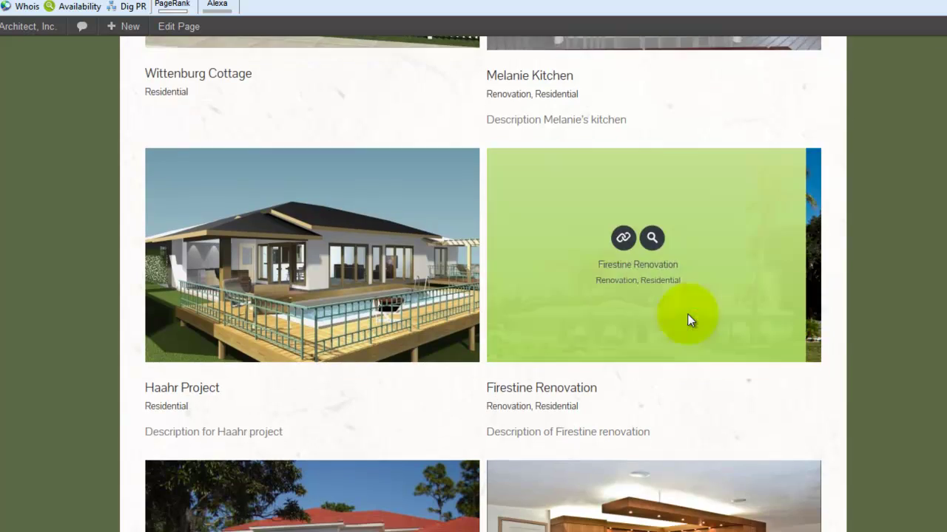
{"action": "scroll", "coordinate": [687, 313], "scroll_direction": "down", "scroll_amount": 4}
{"action": "scroll", "coordinate": [684, 313], "scroll_direction": "up", "scroll_amount": 2}
{"action": "scroll", "coordinate": [673, 309], "scroll_direction": "up", "scroll_amount": 4}
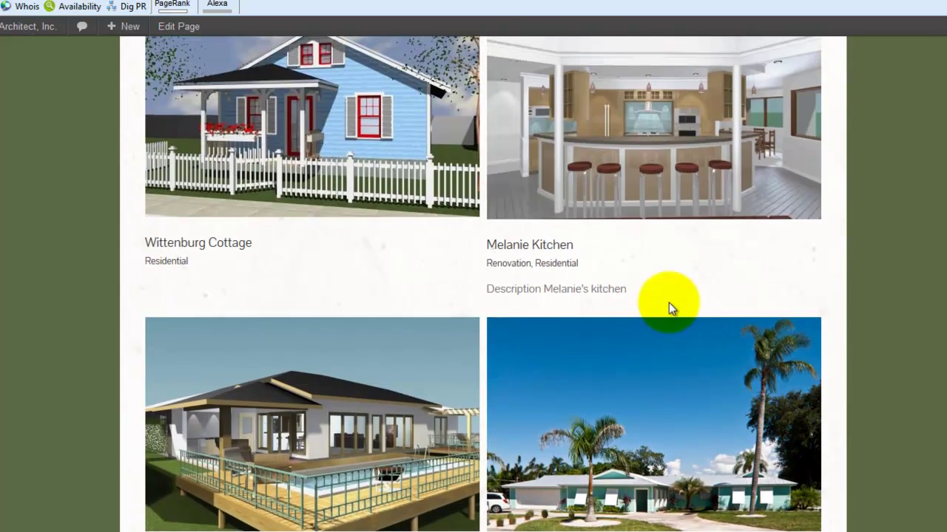
{"action": "scroll", "coordinate": [665, 296], "scroll_direction": "up", "scroll_amount": 4}
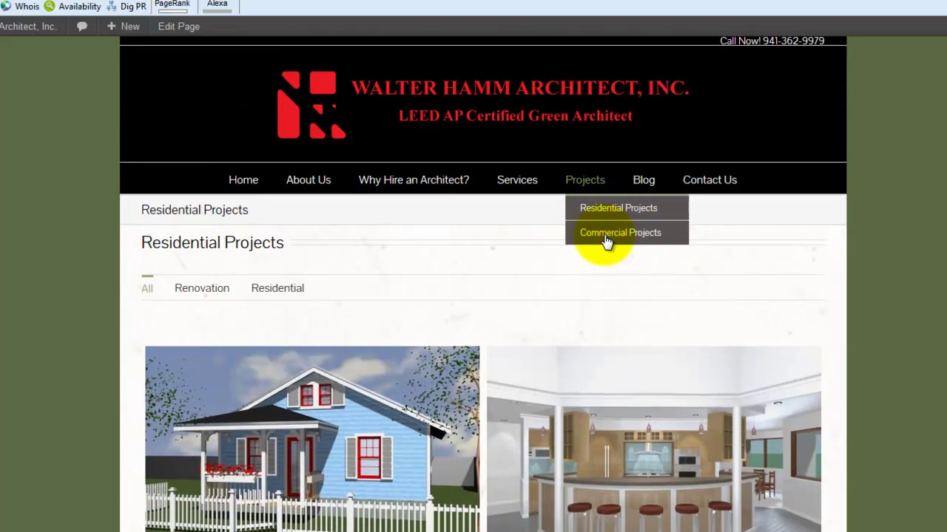
{"action": "left_click", "coordinate": [605, 235]}
{"action": "scroll", "coordinate": [582, 284], "scroll_direction": "down", "scroll_amount": 2}
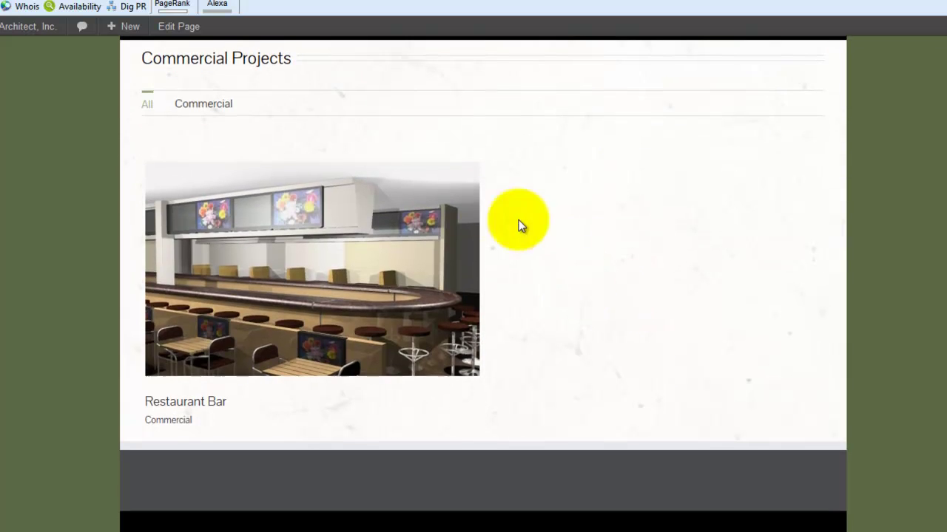